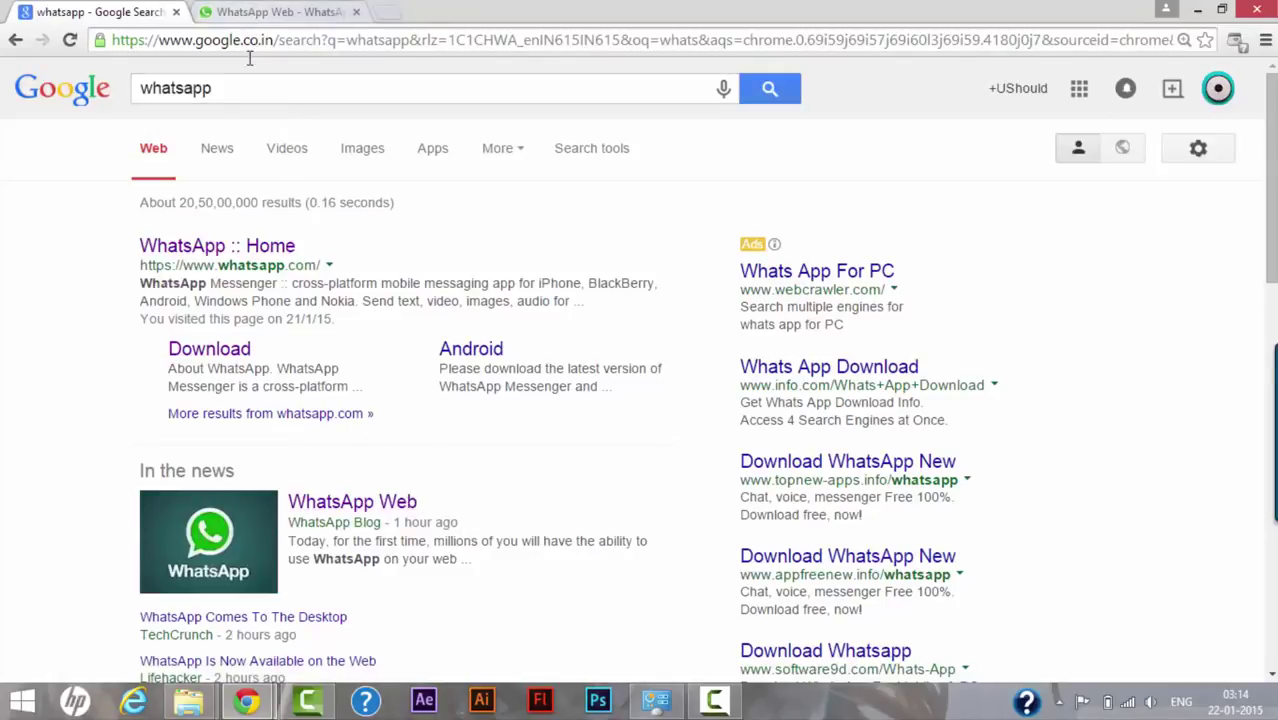
Open WhatsApp Web through the link in the already open WhatsApp Blog post and look through the chat list.
{"action": "left_click", "coordinate": [286, 11]}
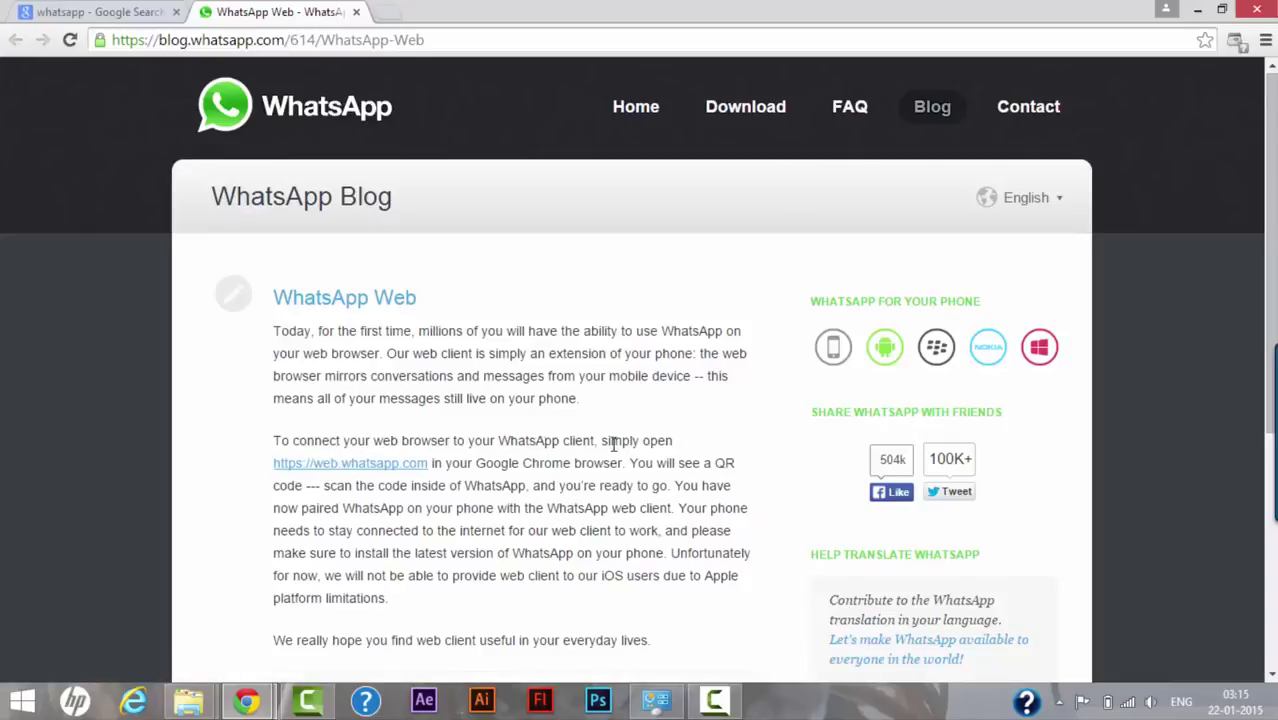
{"action": "left_click", "coordinate": [385, 472]}
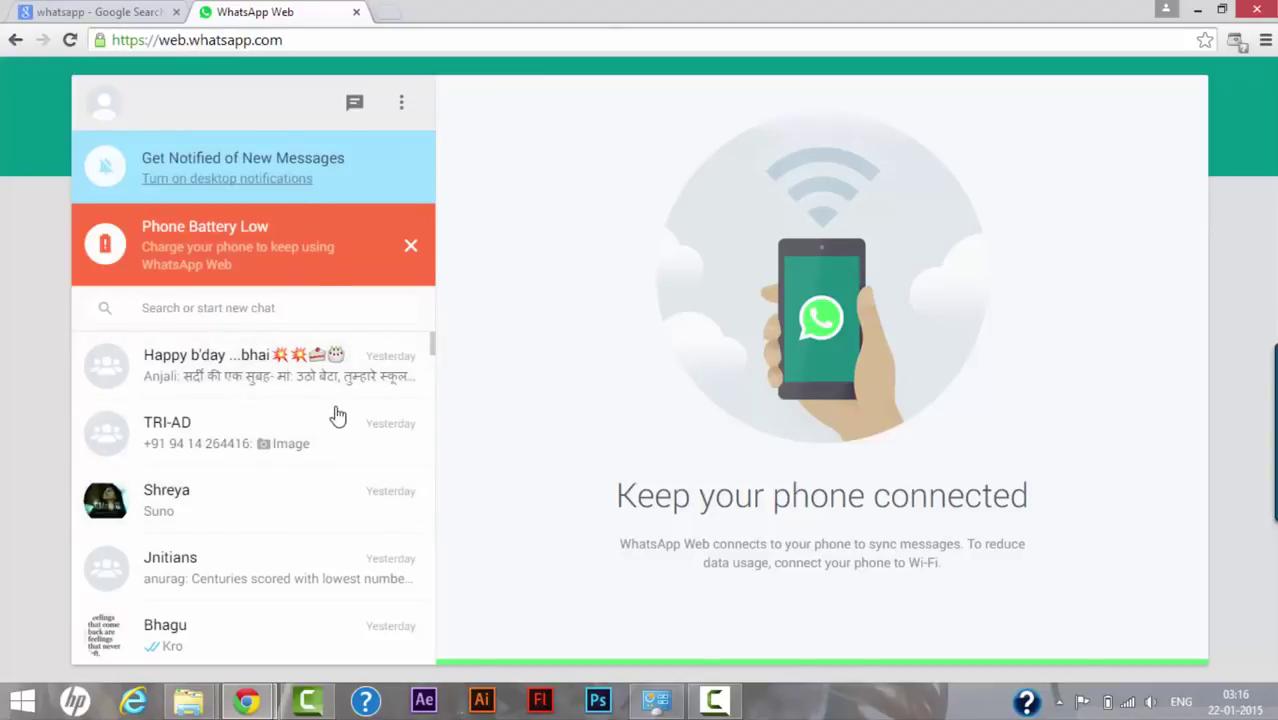
{"action": "scroll", "coordinate": [434, 355], "scroll_direction": "down", "scroll_amount": 20}
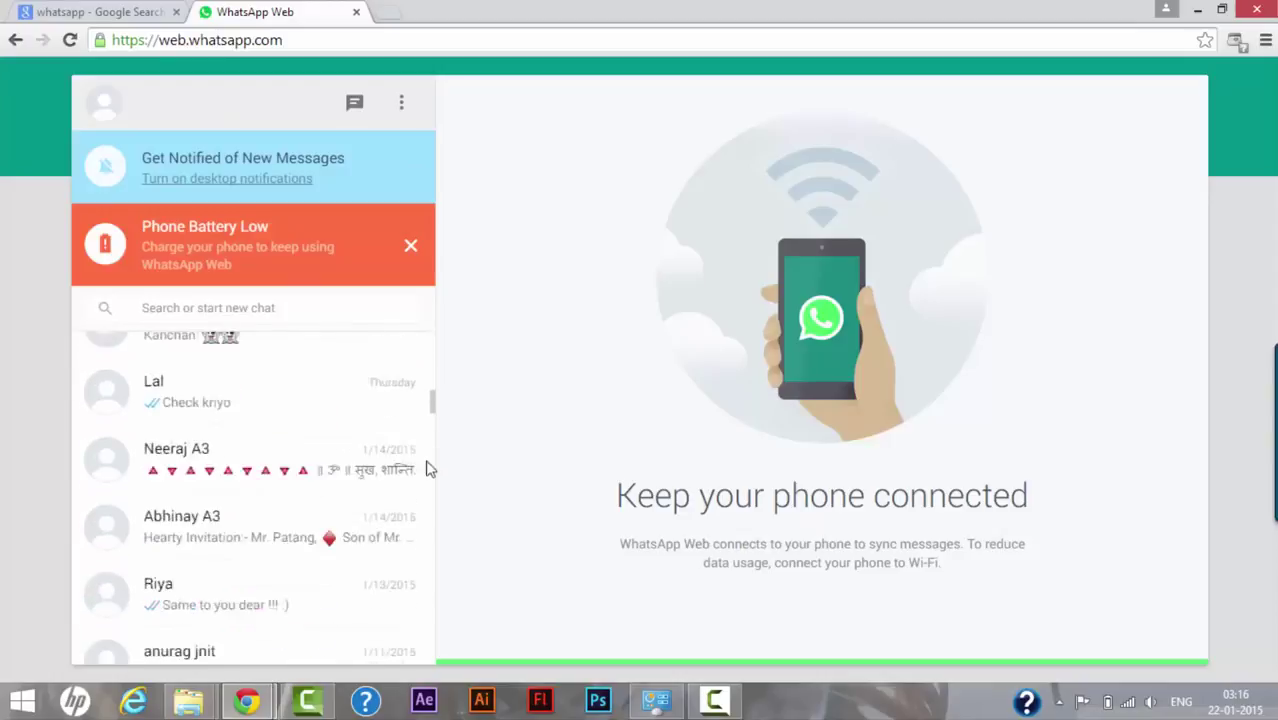
{"action": "scroll", "coordinate": [443, 553], "scroll_direction": "up", "scroll_amount": 20}
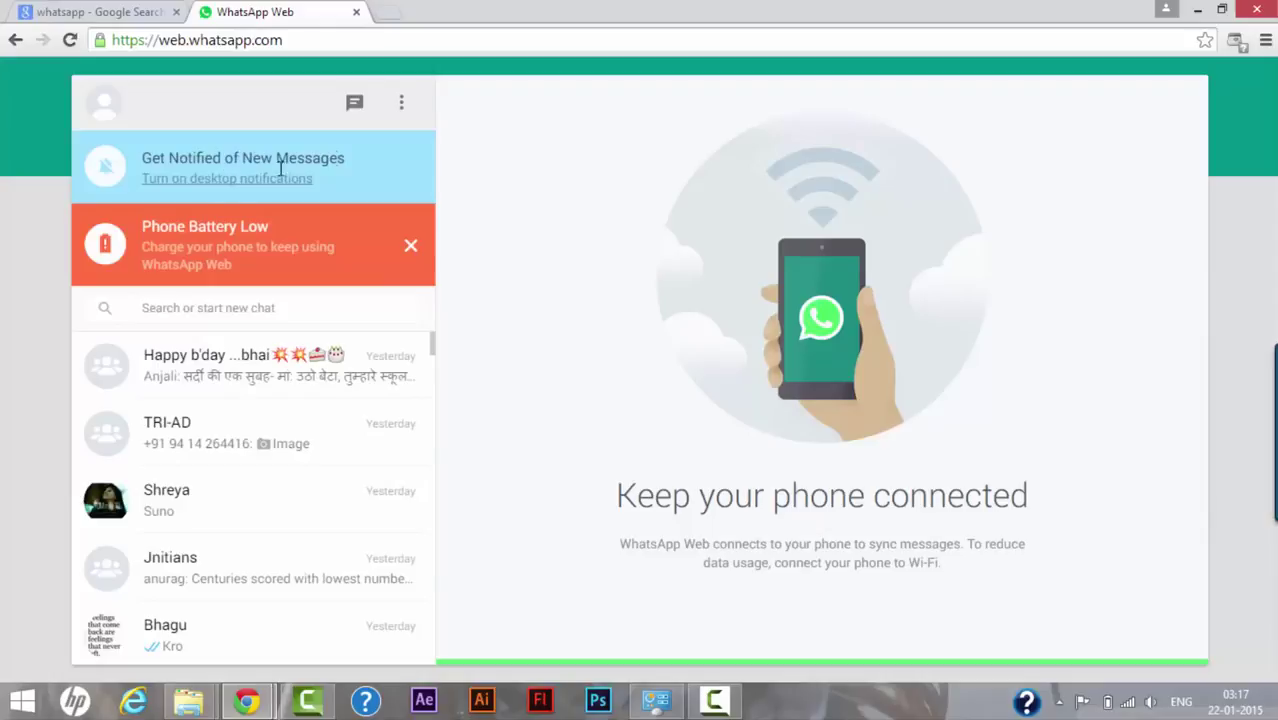
Turn on and allow desktop notifications for web.whatsapp.com, and dismiss the low phone battery notice.
{"action": "left_click", "coordinate": [216, 181]}
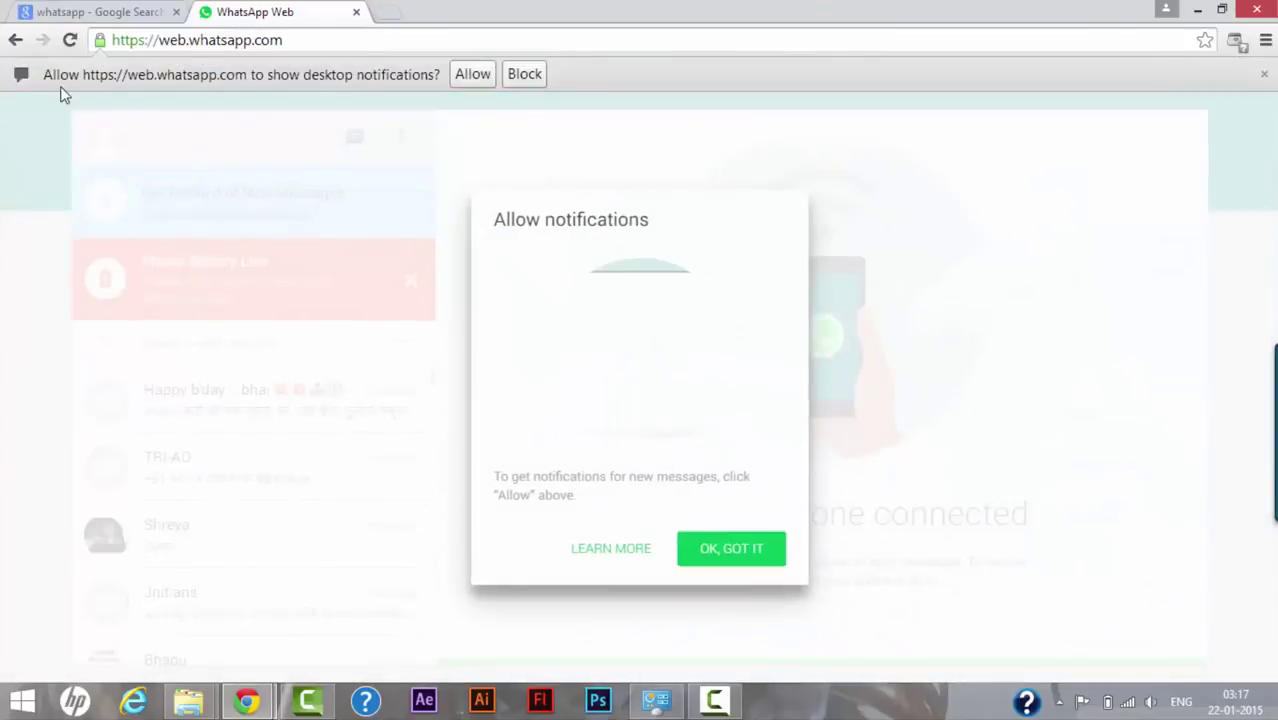
{"action": "left_click", "coordinate": [473, 75]}
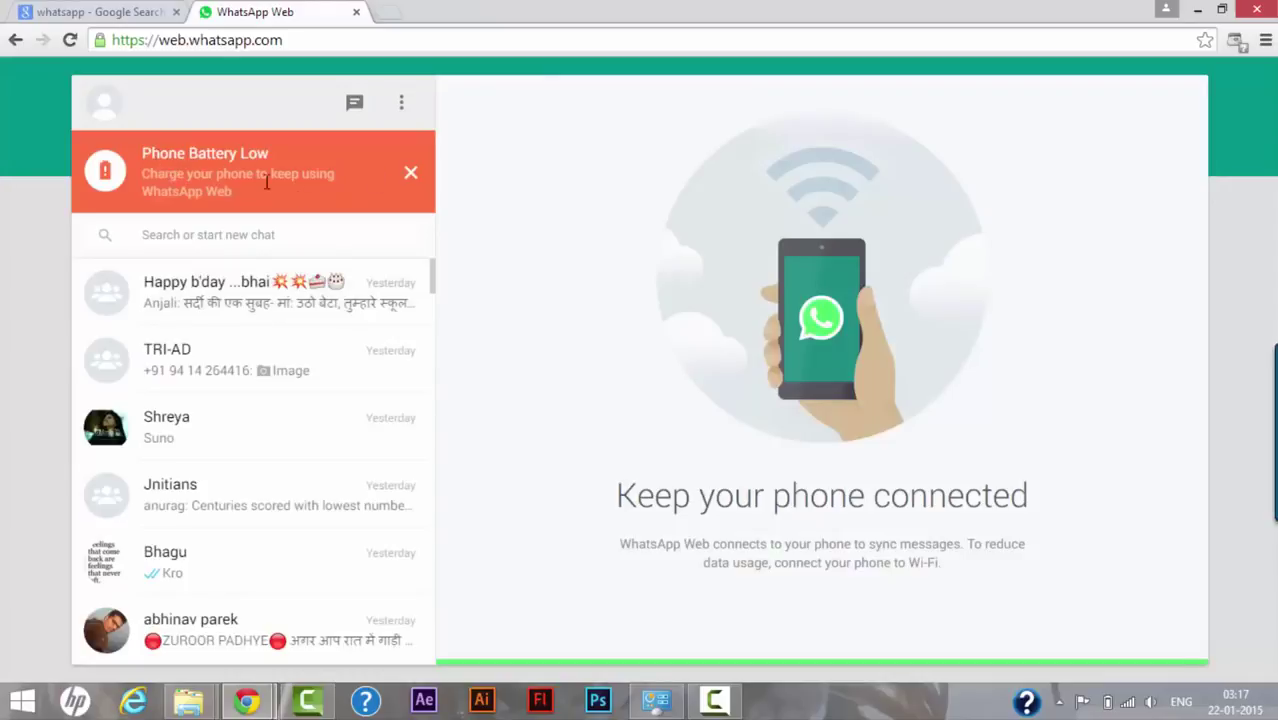
{"action": "left_click", "coordinate": [410, 174]}
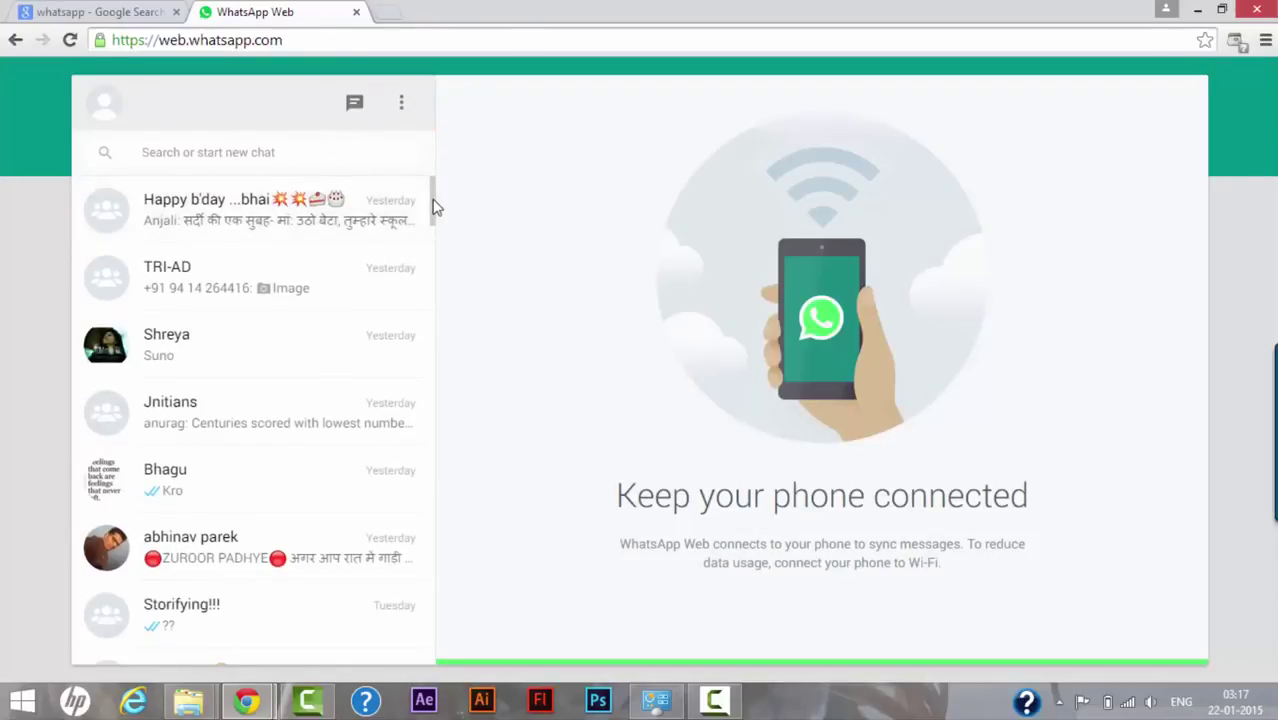
{"action": "mouse_move", "coordinate": [433, 200]}
{"action": "left_mouse_down"}
{"action": "mouse_move", "coordinate": [446, 319]}
{"action": "mouse_move", "coordinate": [437, 643]}
{"action": "mouse_move", "coordinate": [445, 374]}
{"action": "mouse_move", "coordinate": [431, 188]}
{"action": "left_mouse_up"}
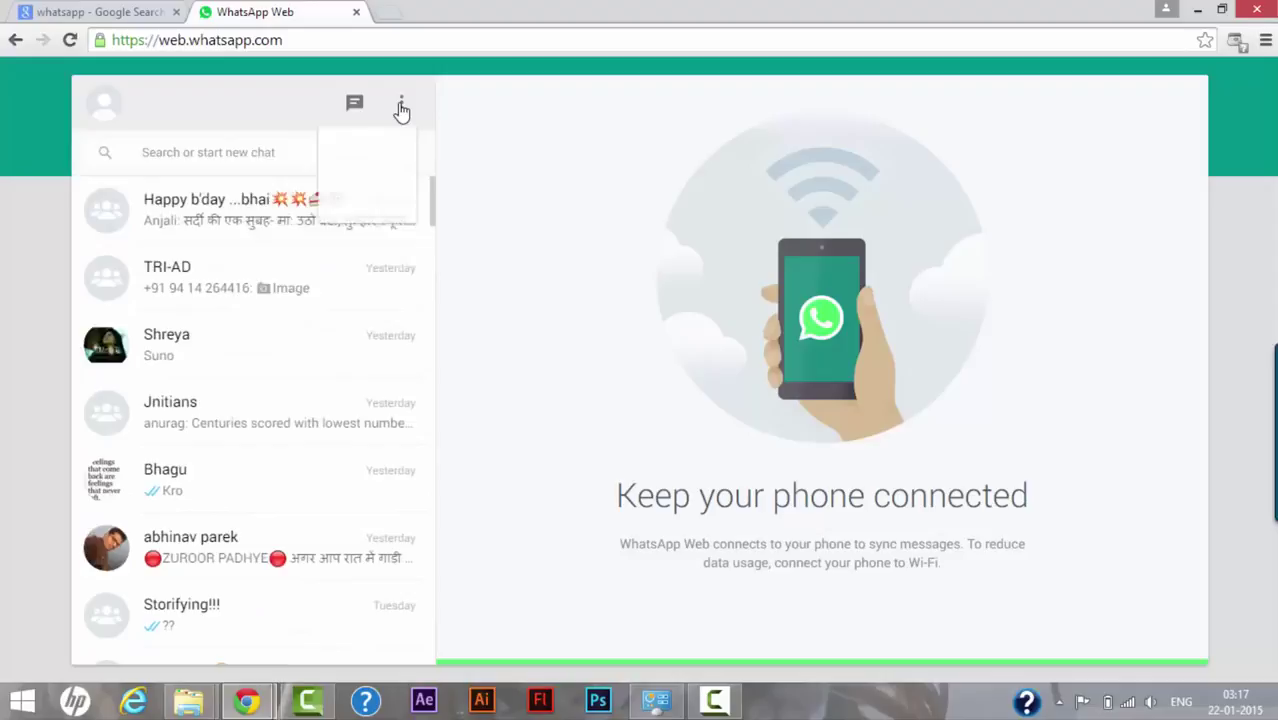
Look at the account's general options and the profile and status page, and return to the chat list.
{"action": "left_click", "coordinate": [401, 106]}
{"action": "left_click", "coordinate": [335, 162]}
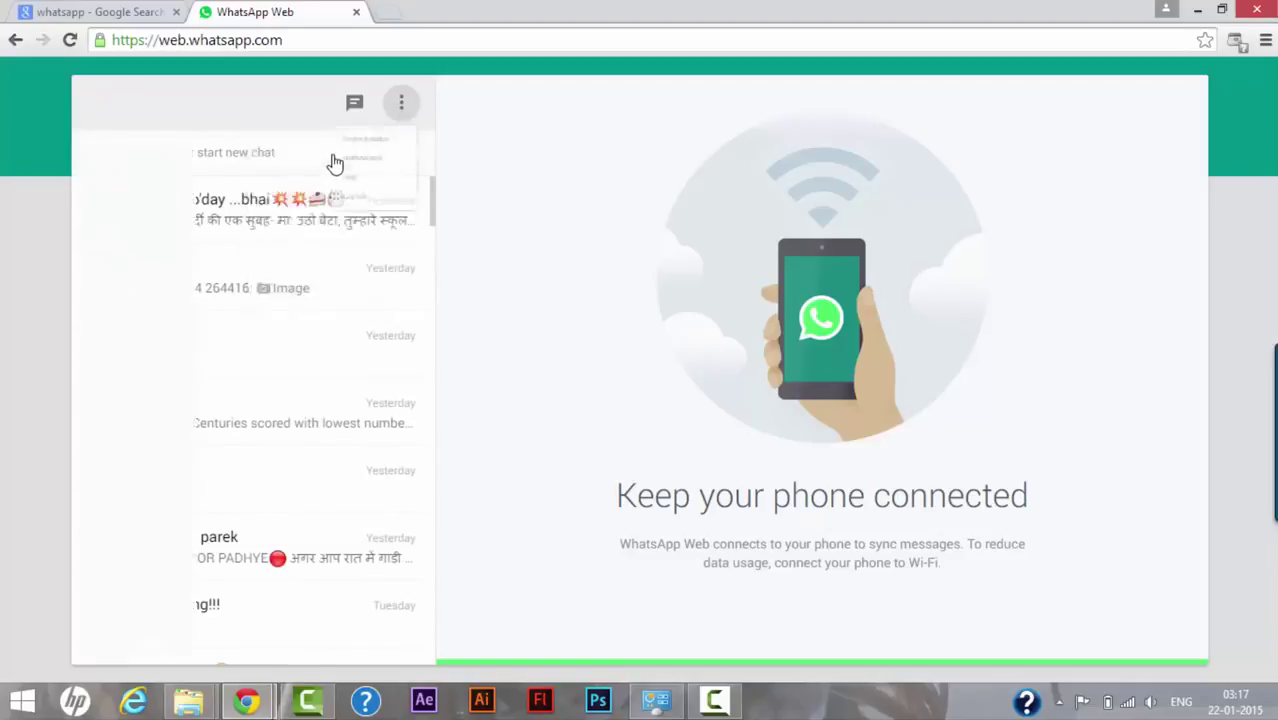
{"action": "left_click", "coordinate": [102, 108]}
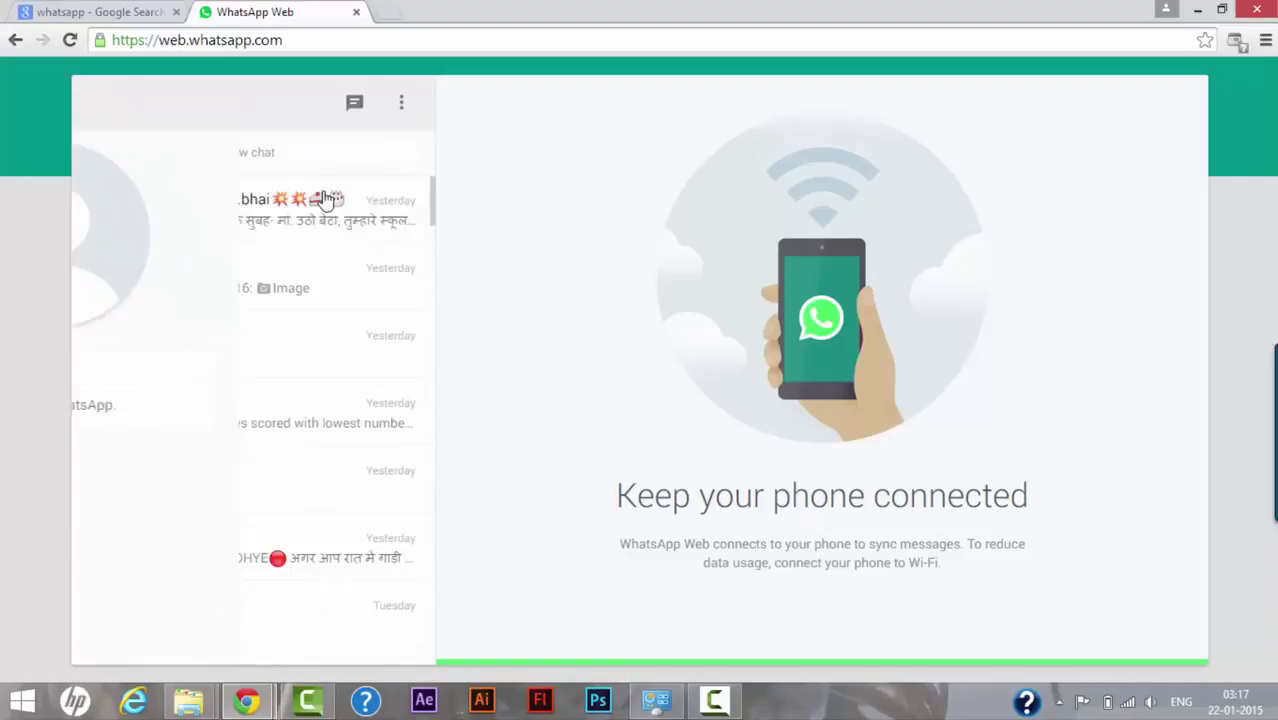
{"action": "left_click", "coordinate": [401, 104]}
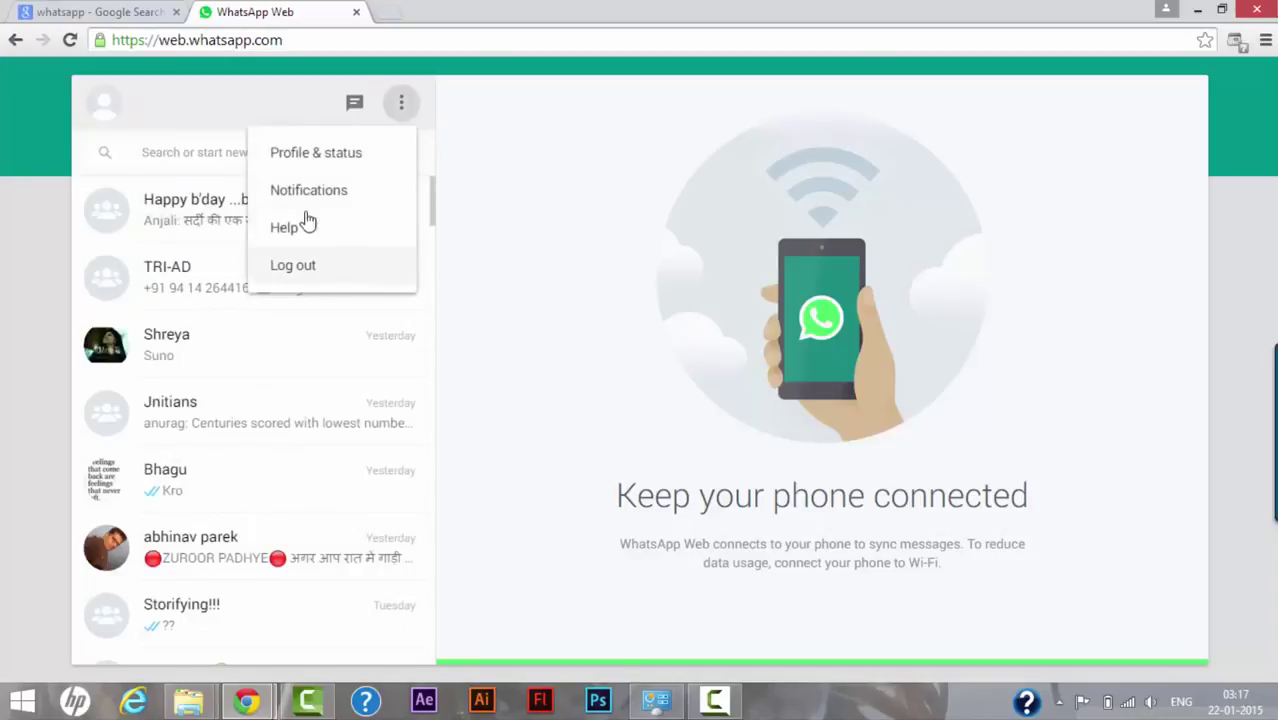
{"action": "left_click", "coordinate": [101, 109]}
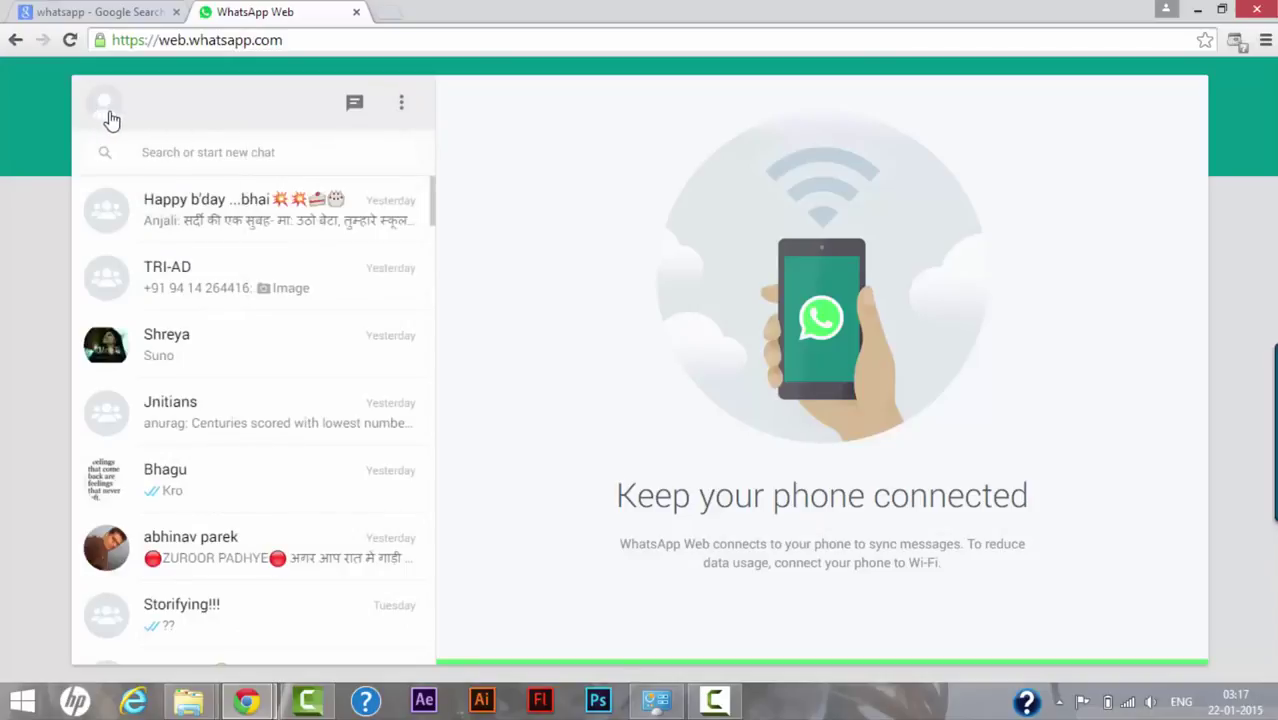
{"action": "left_click", "coordinate": [110, 118]}
{"action": "left_click", "coordinate": [102, 110]}
Browse the contacts available for starting a new chat, and return to the chat list.
{"action": "left_click", "coordinate": [356, 112]}
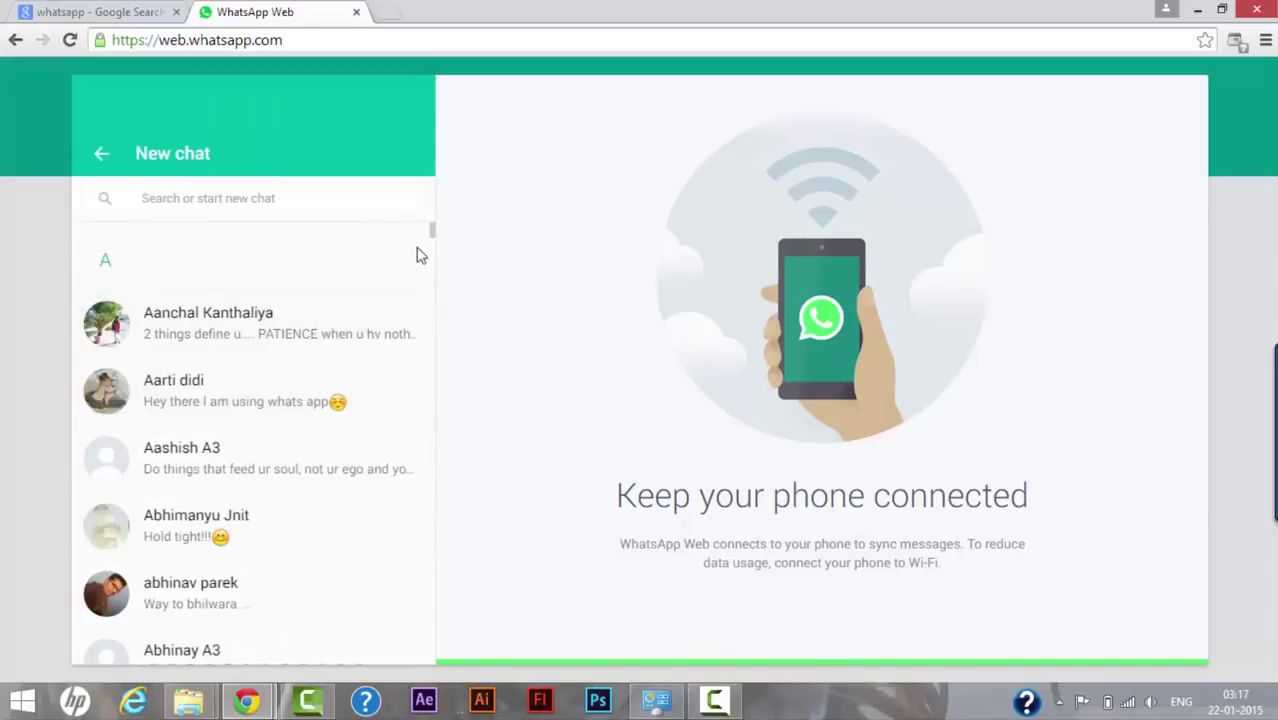
{"action": "mouse_move", "coordinate": [432, 242]}
{"action": "left_mouse_down"}
{"action": "mouse_move", "coordinate": [428, 636]}
{"action": "mouse_move", "coordinate": [436, 231]}
{"action": "left_mouse_up"}
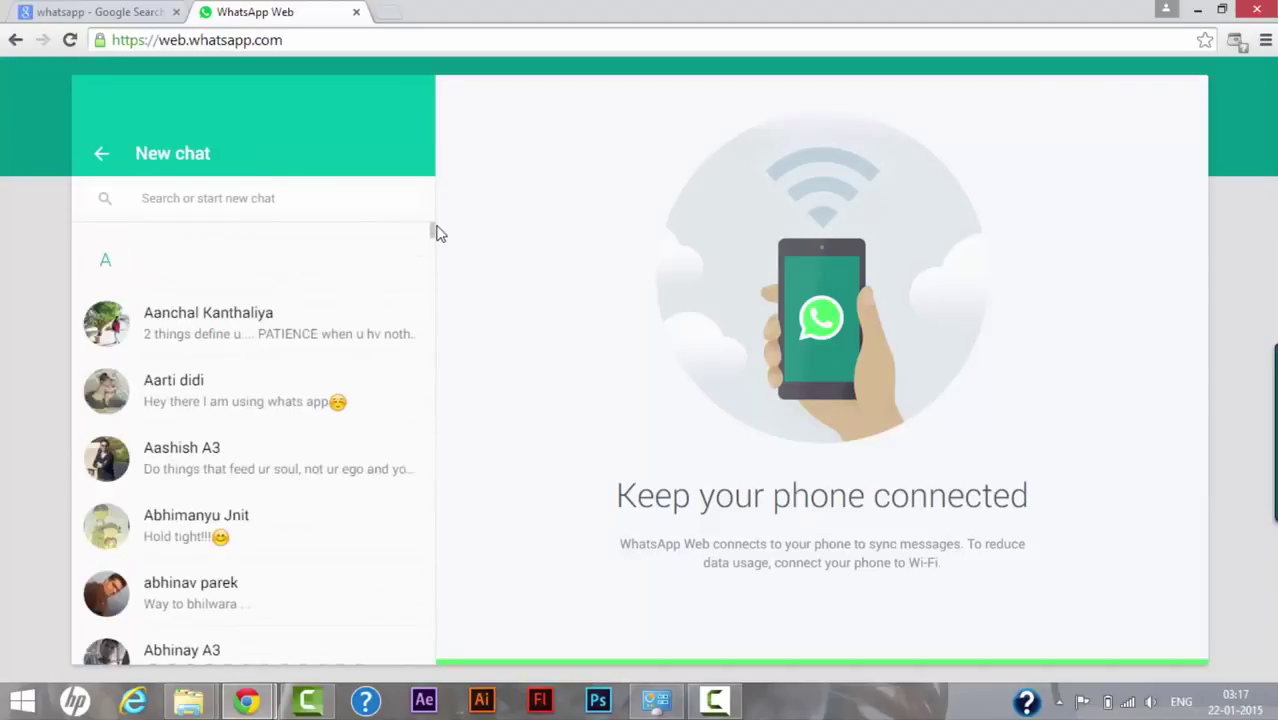
{"action": "left_click", "coordinate": [96, 166]}
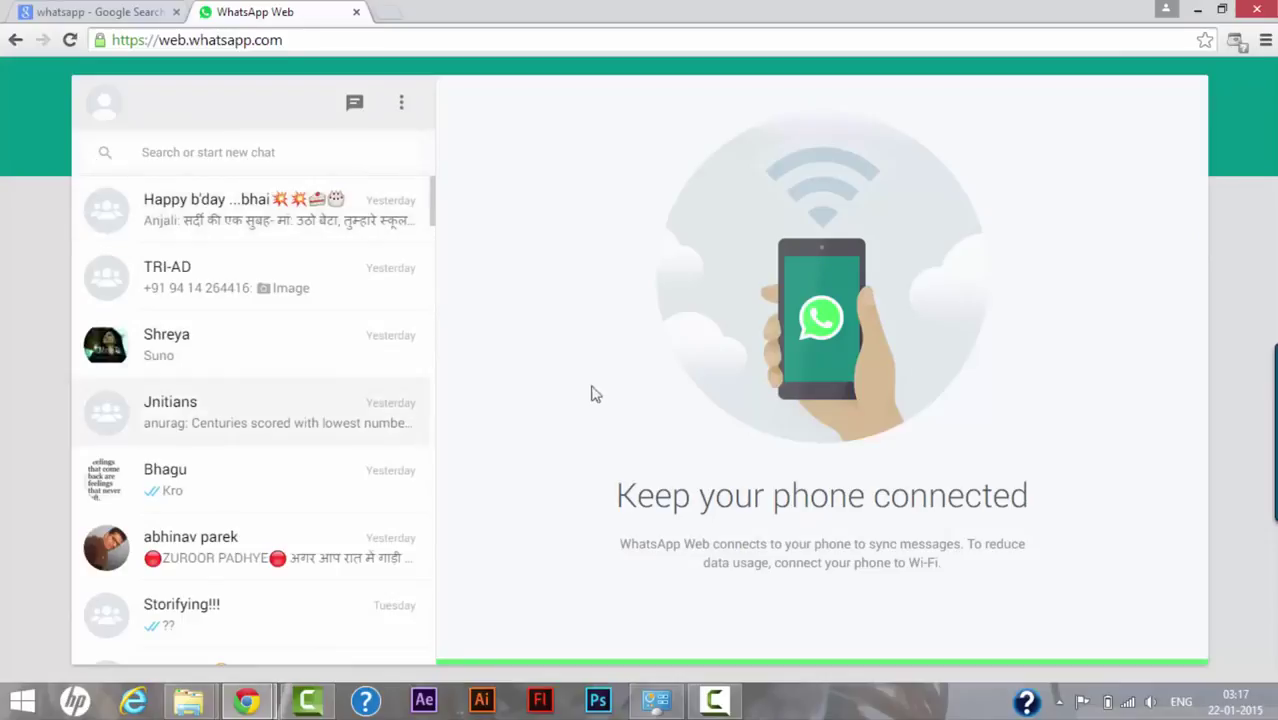
Open the conversation whose last message is "Suno" and send the message "Hello There".
{"action": "left_click", "coordinate": [195, 153]}
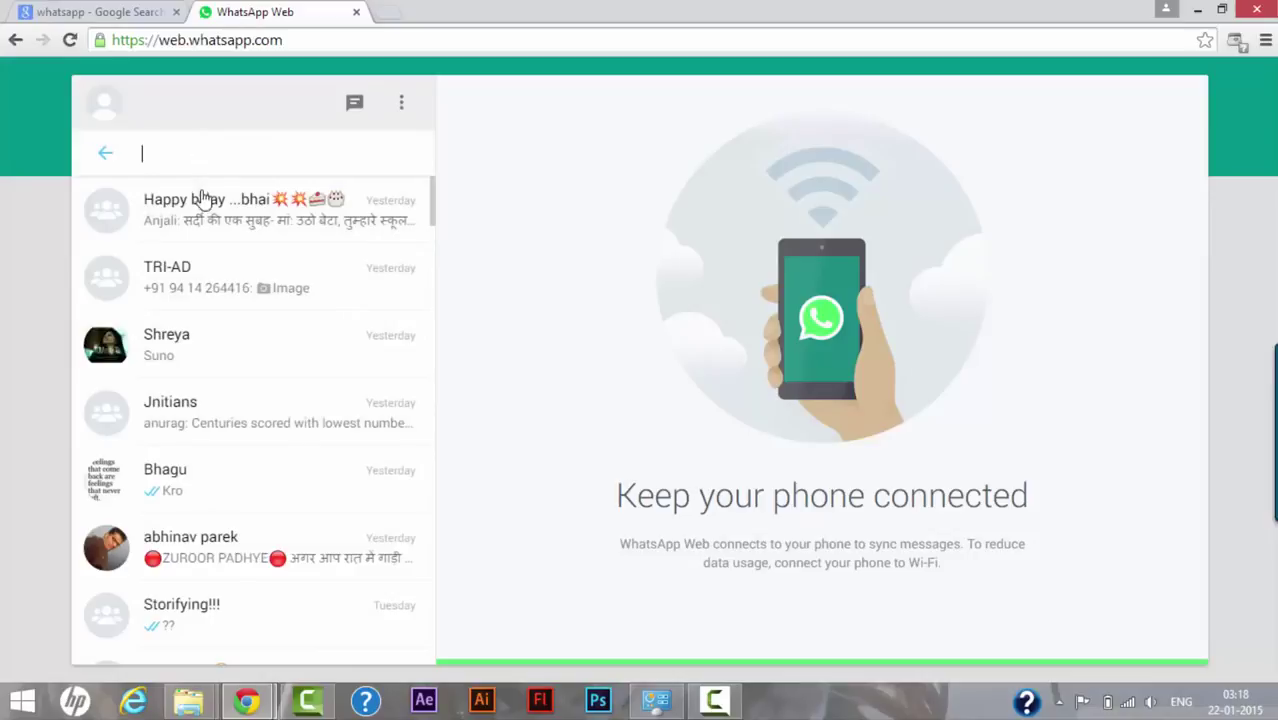
{"action": "scroll", "coordinate": [214, 505], "scroll_direction": "down", "scroll_amount": 2}
{"action": "scroll", "coordinate": [214, 502], "scroll_direction": "down", "scroll_amount": 6}
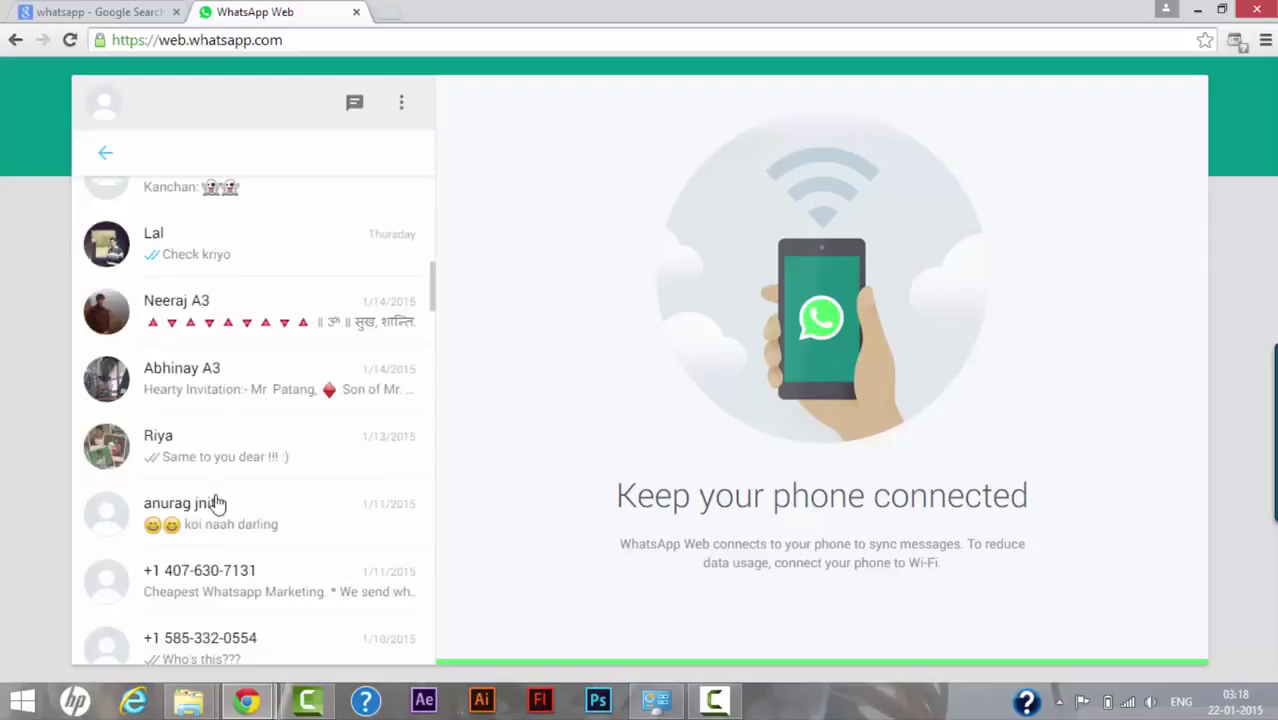
{"action": "scroll", "coordinate": [218, 498], "scroll_direction": "down", "scroll_amount": 3}
{"action": "scroll", "coordinate": [229, 476], "scroll_direction": "up", "scroll_amount": 12}
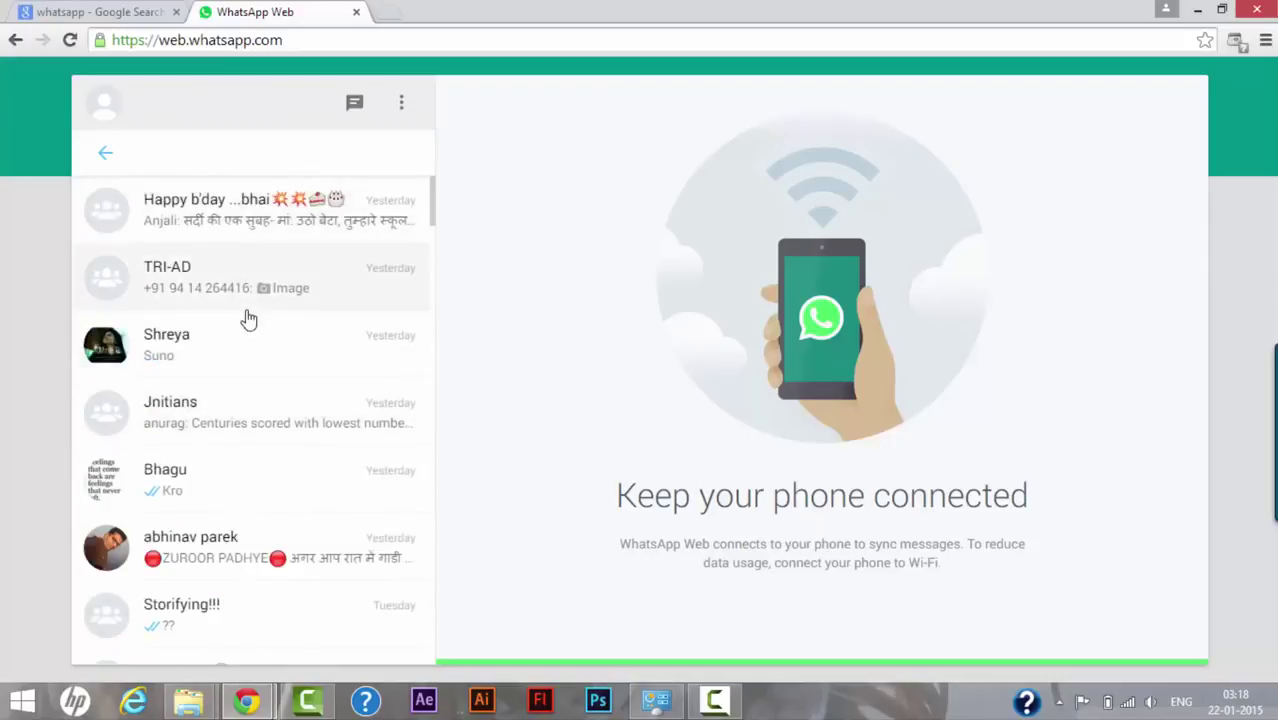
{"action": "left_click", "coordinate": [247, 346]}
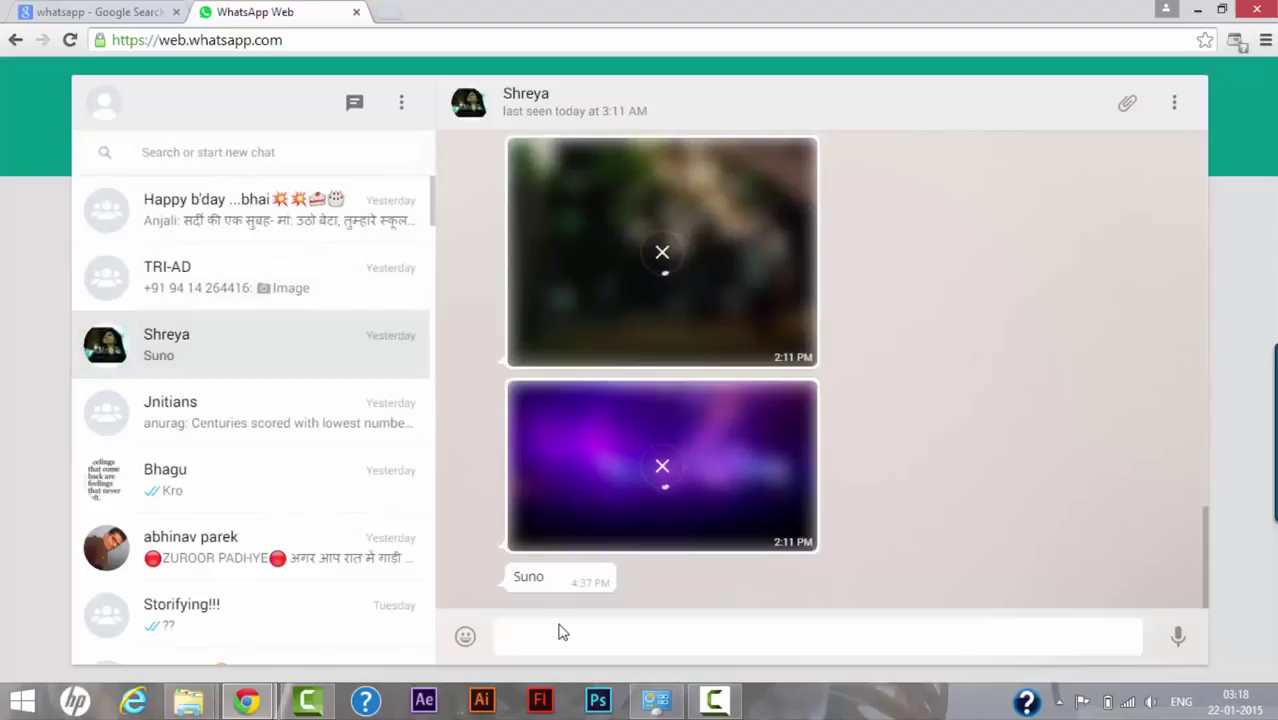
{"action": "type", "text": "Hello There"}
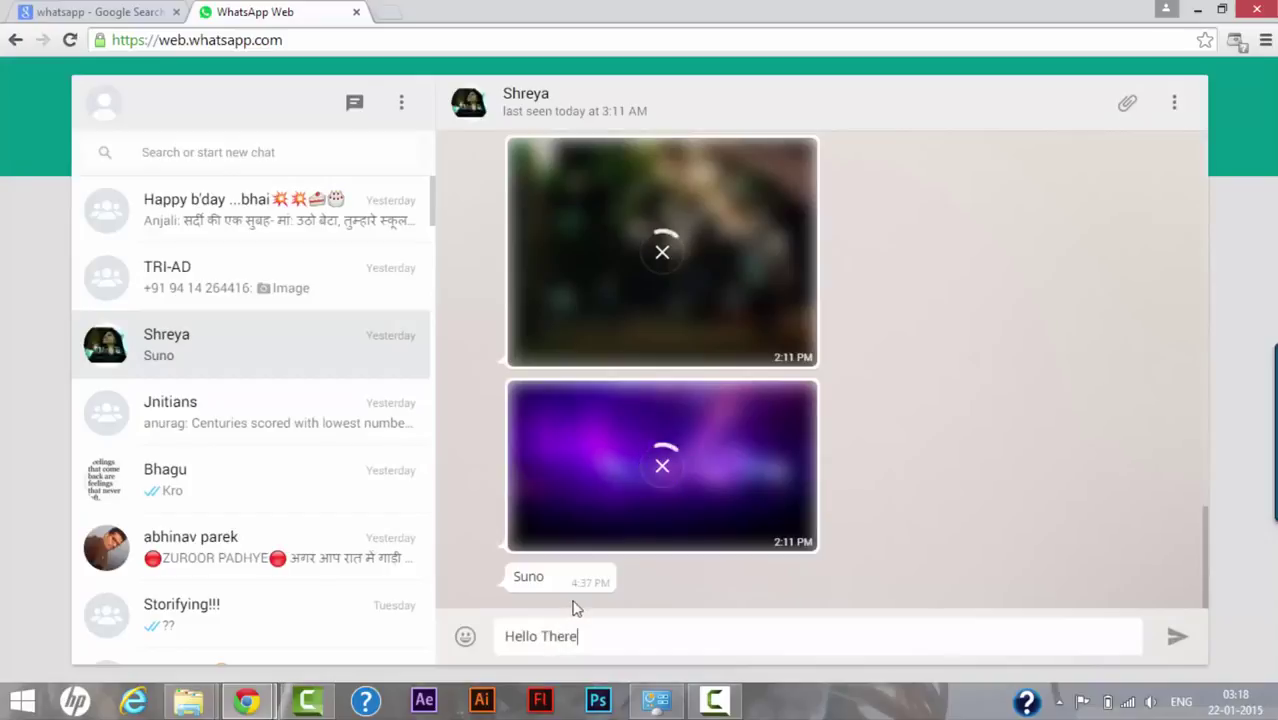
{"action": "left_click", "coordinate": [1180, 645]}
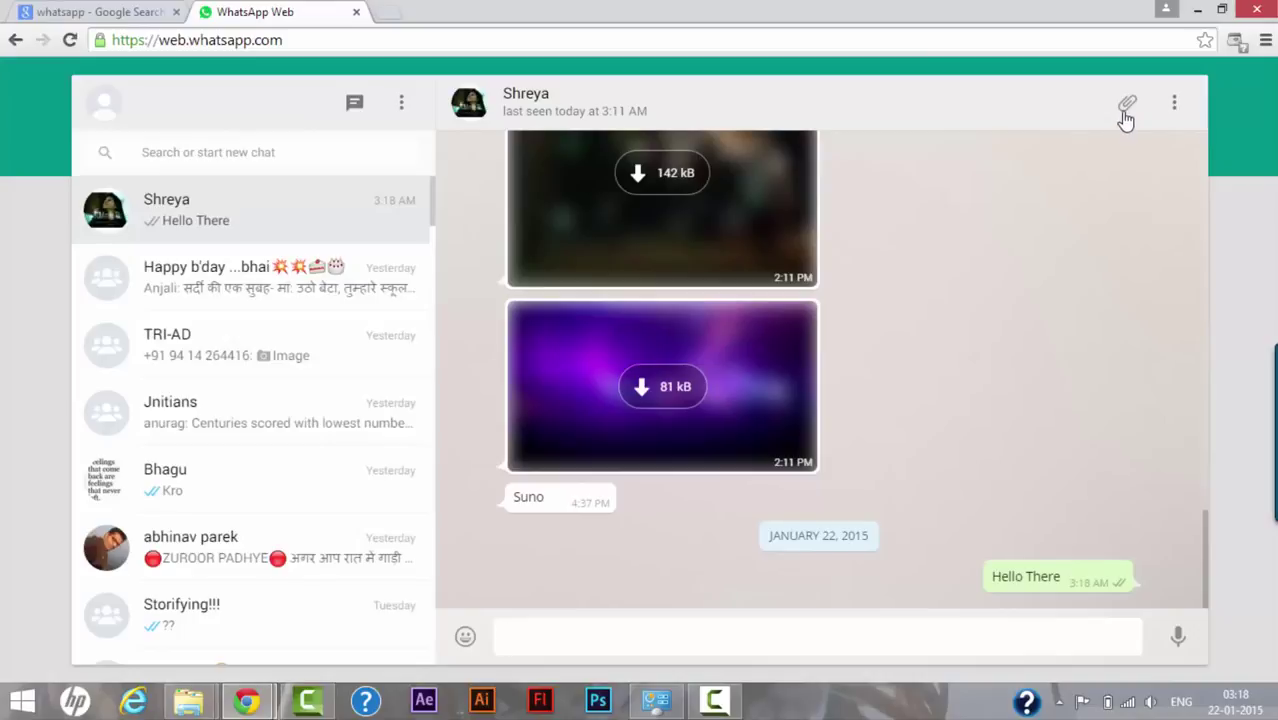
Check the extra options of the open chat, and bookmark the WhatsApp Web page in the browser.
{"action": "left_click", "coordinate": [1174, 108]}
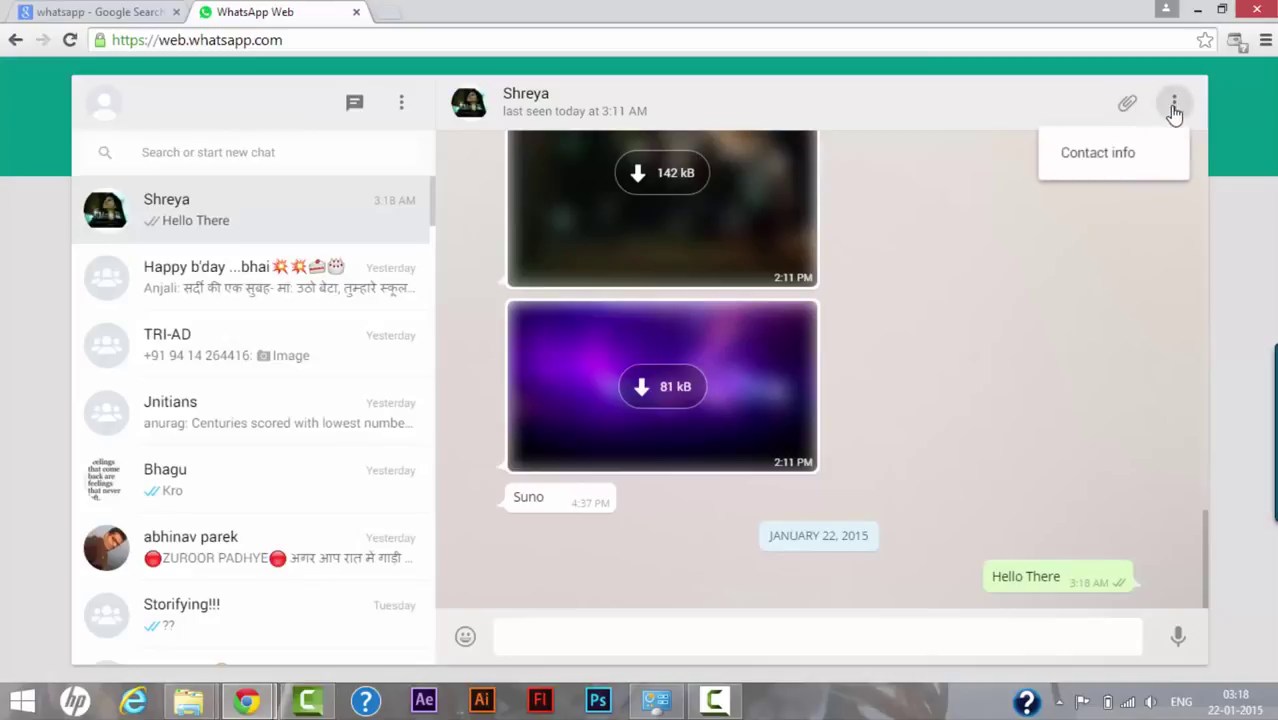
{"action": "left_click", "coordinate": [1173, 108]}
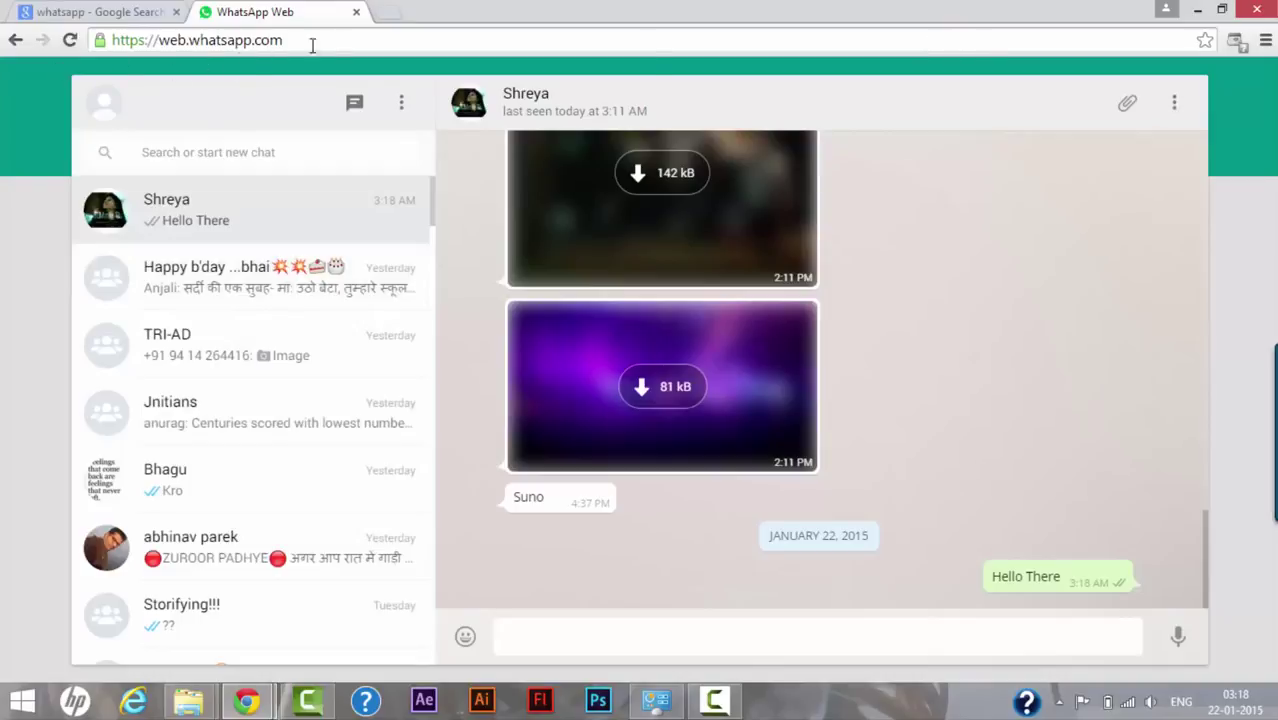
{"action": "left_click", "coordinate": [1205, 40]}
{"action": "left_click", "coordinate": [1170, 178]}
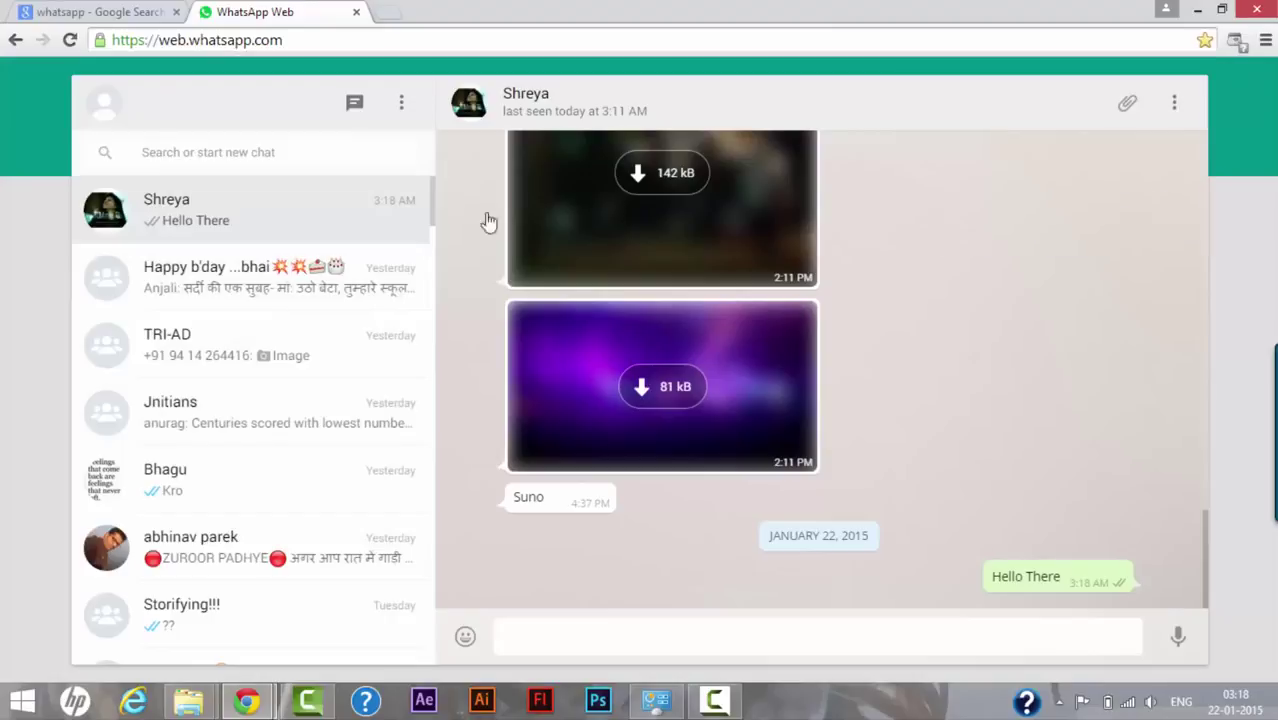